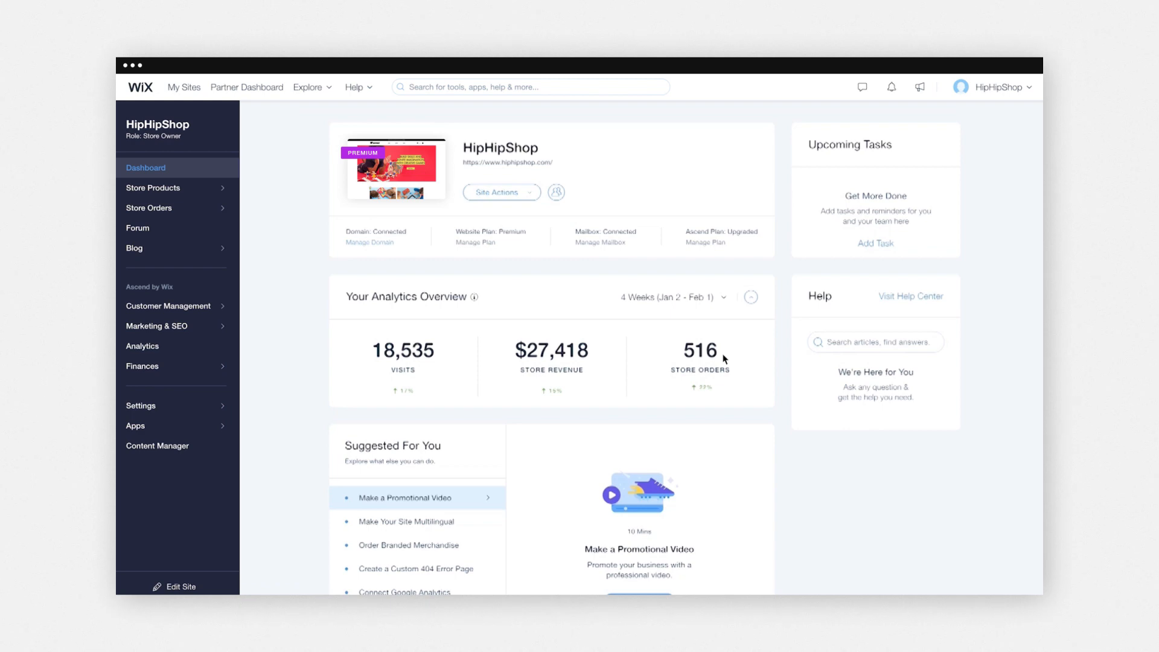
Step: View the store's Orders list and peek at the fulfillment status filter options
{"action": "left_click", "coordinate": [166, 210]}
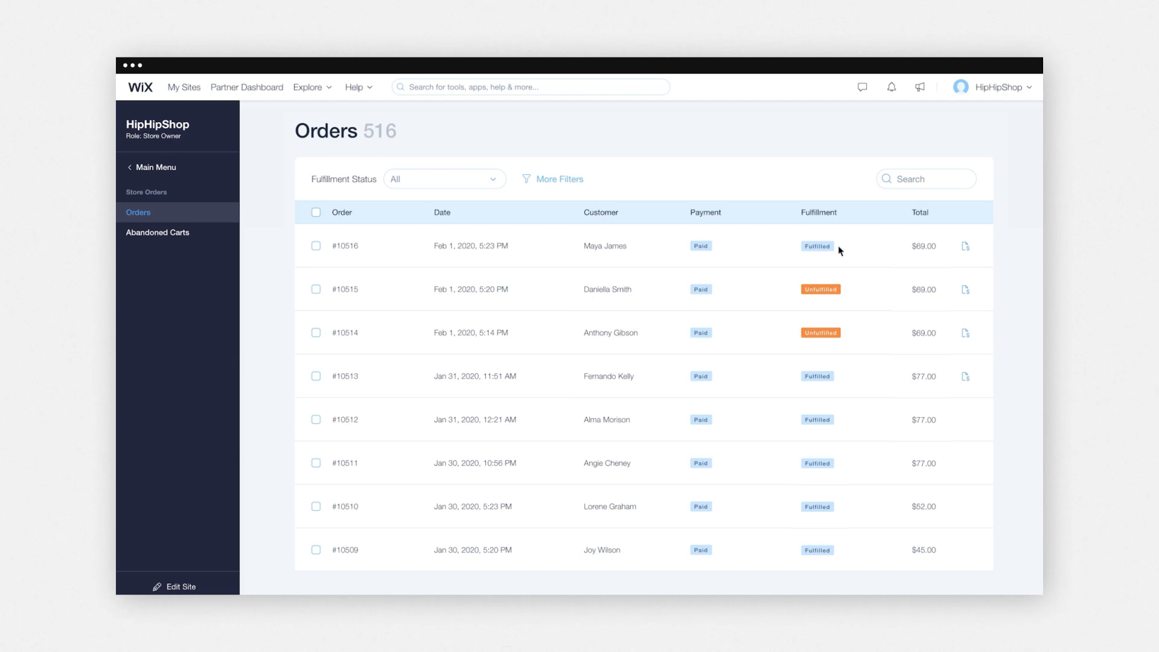
{"action": "left_click", "coordinate": [494, 182]}
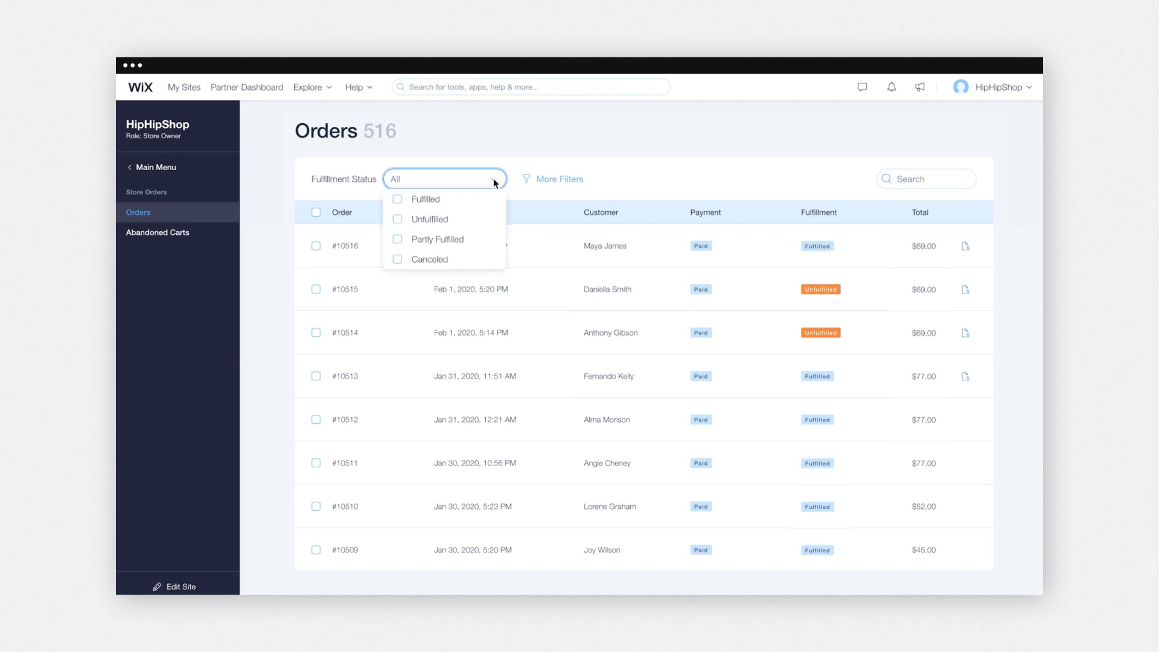
{"action": "left_click", "coordinate": [494, 179]}
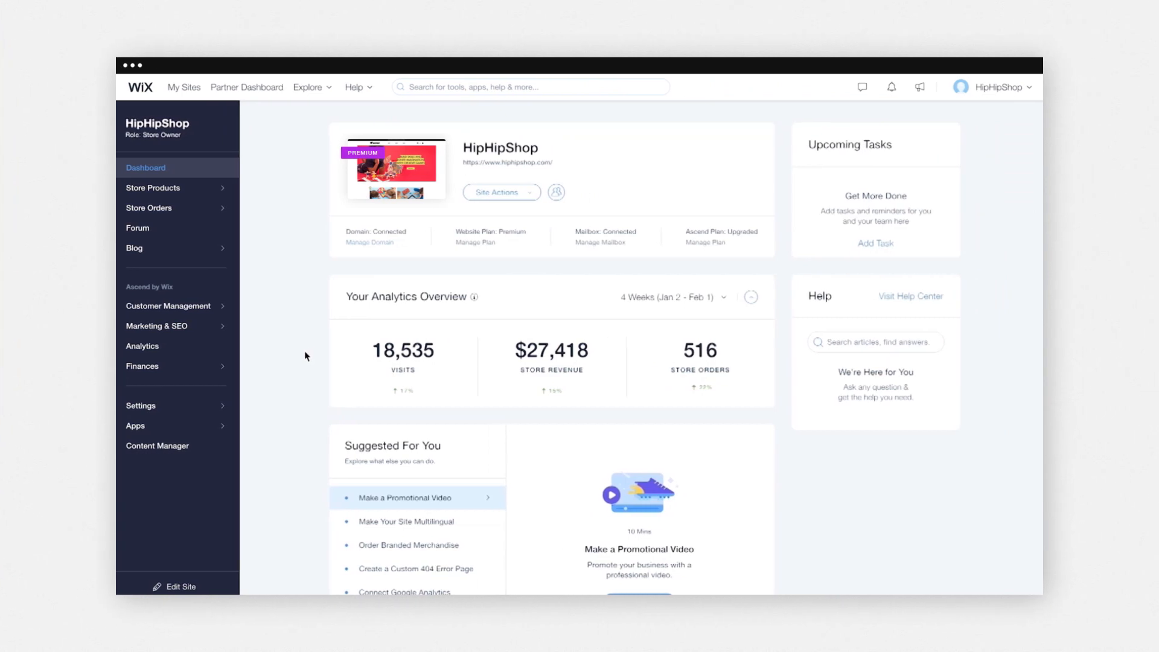
Step: In Store Shipping settings, start a new region with Canada as destination, keeping Free Shipping
{"action": "left_click", "coordinate": [198, 403]}
{"action": "left_click", "coordinate": [181, 350]}
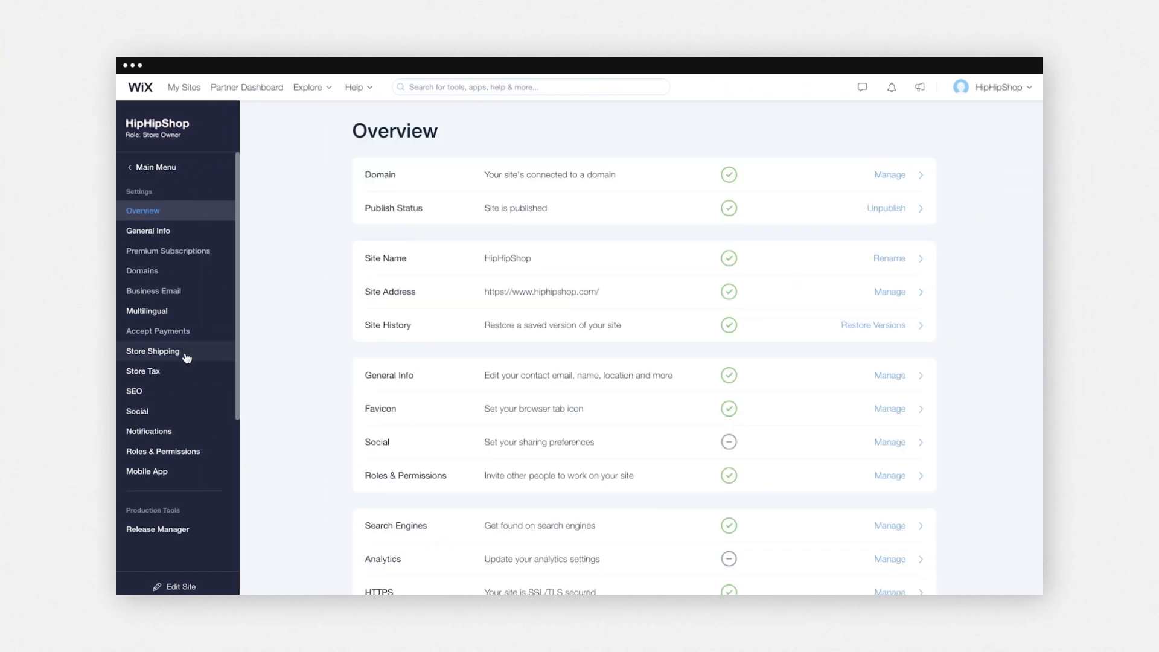
{"action": "left_click", "coordinate": [958, 139]}
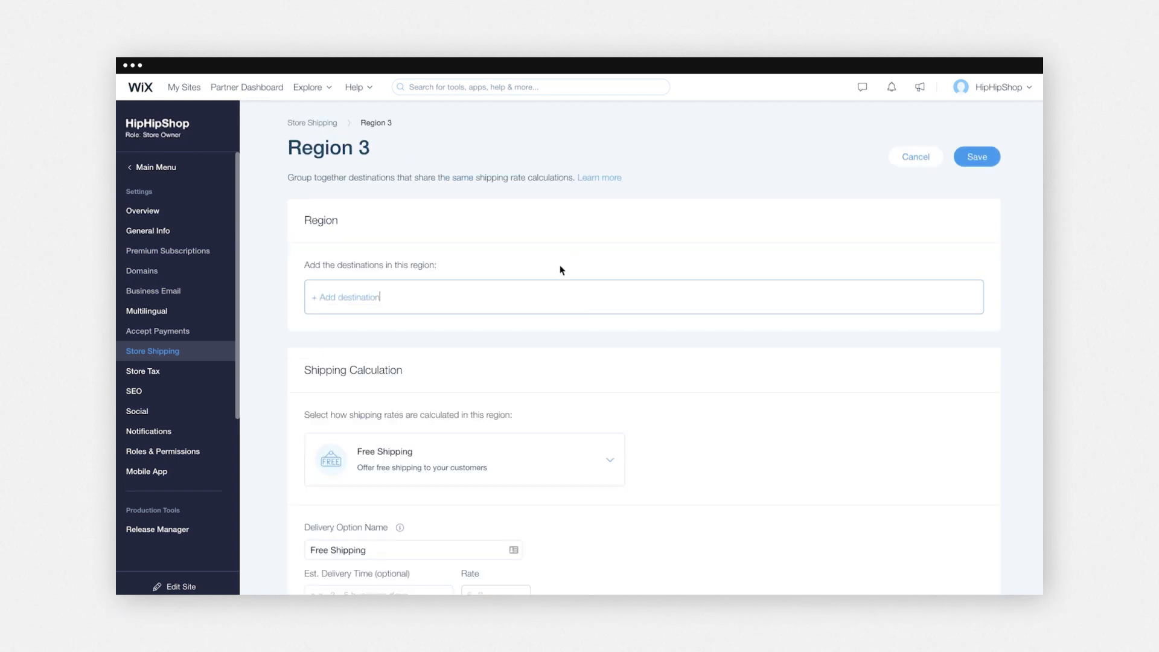
{"action": "left_click", "coordinate": [453, 298]}
{"action": "type", "text": "canad"}
{"action": "left_click", "coordinate": [390, 323]}
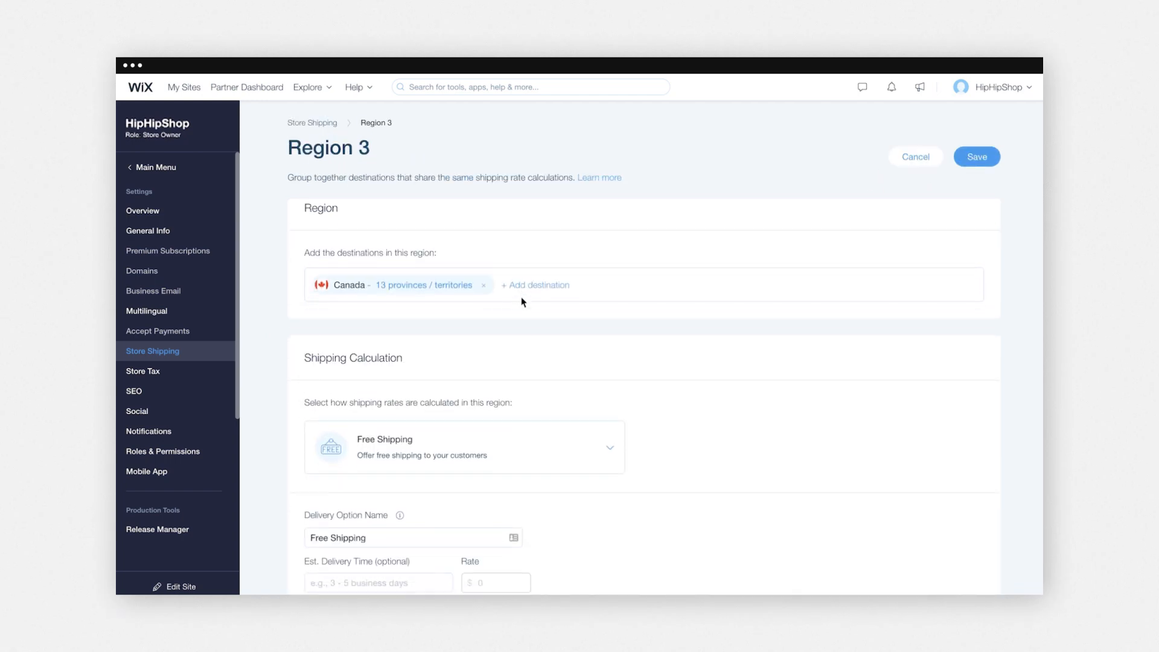
{"action": "scroll", "coordinate": [521, 301], "scroll_direction": "down", "scroll_amount": 5}
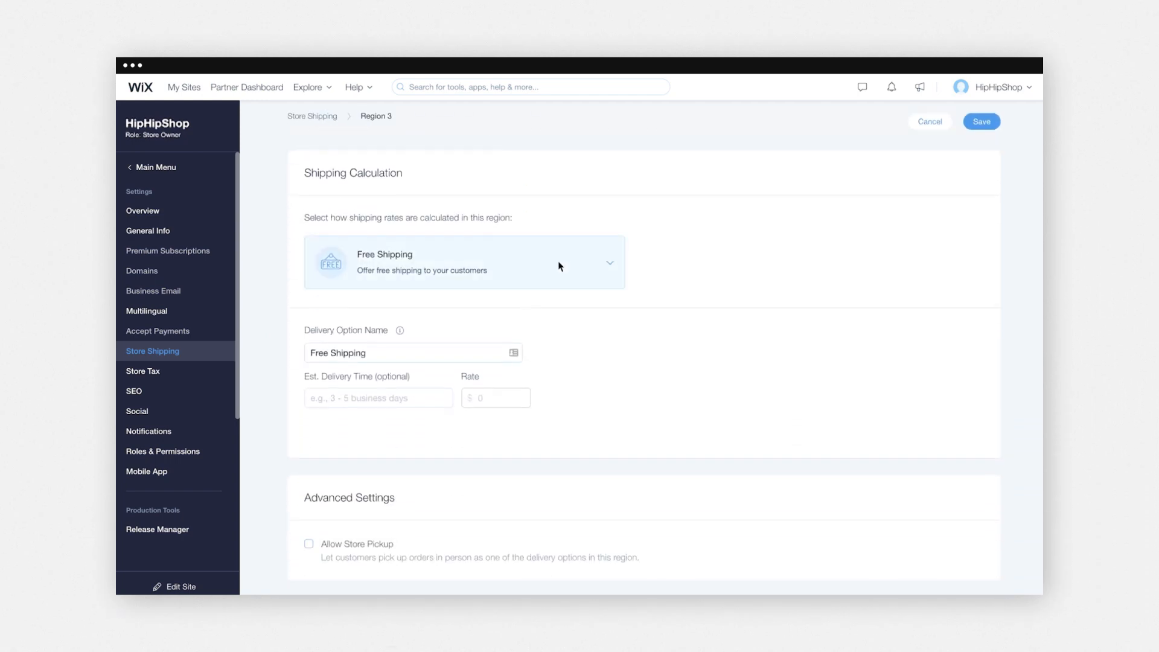
{"action": "left_click", "coordinate": [559, 262]}
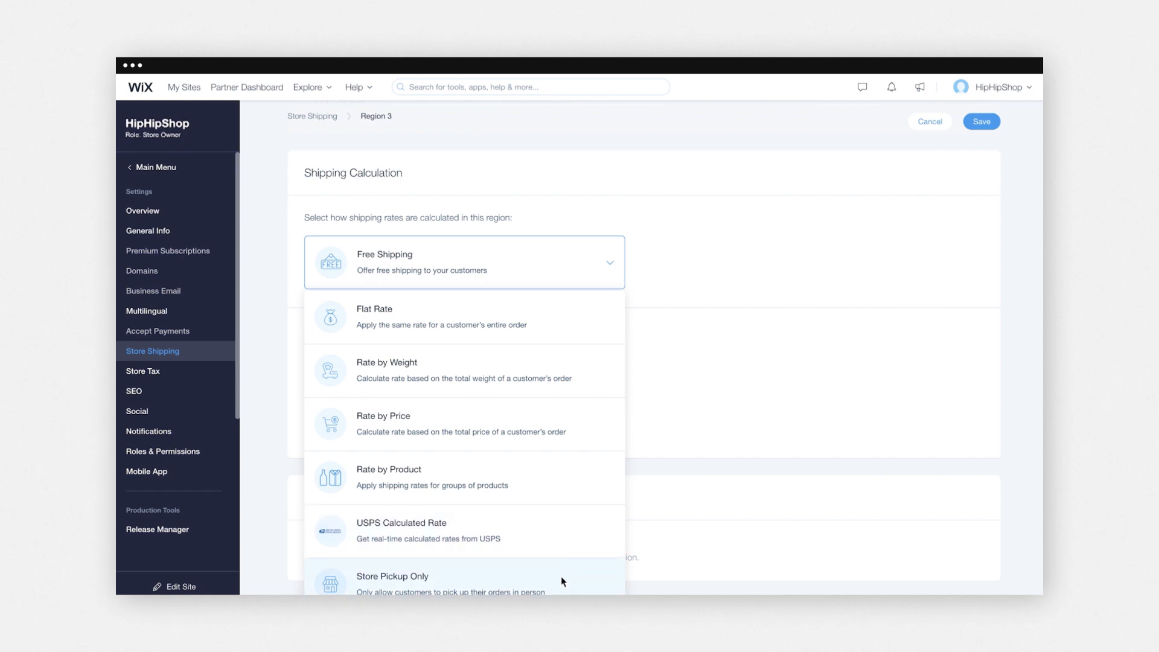
{"action": "key", "text": "Escape"}
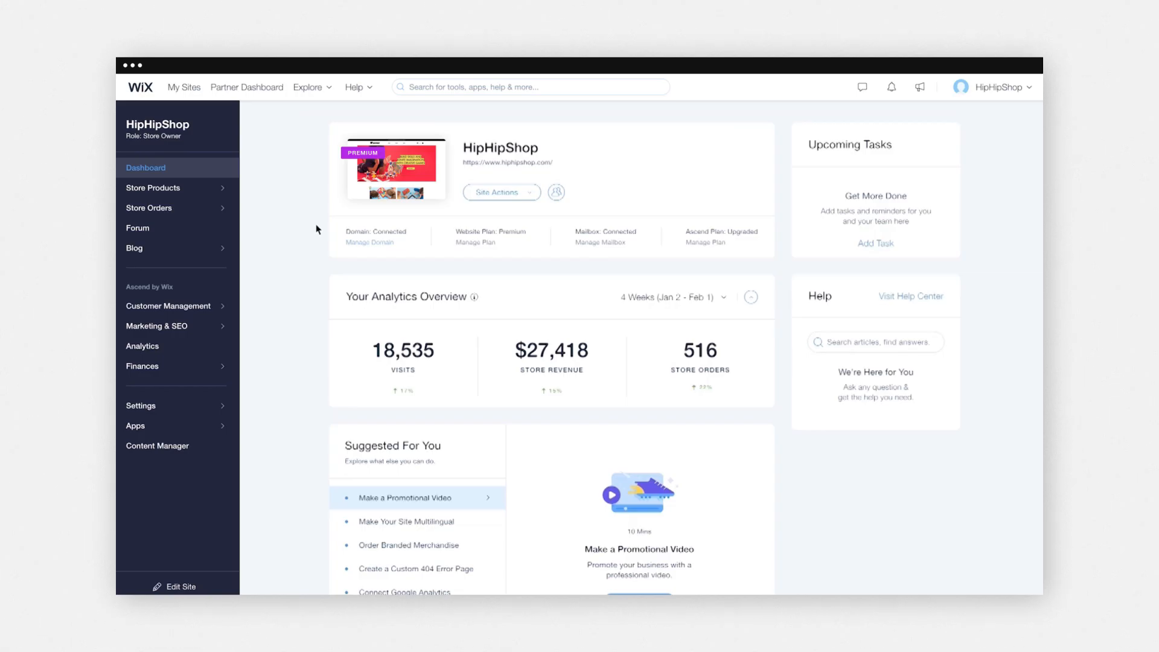
Step: From the Orders list, view order #10007 and start creating its shipping label
{"action": "left_click", "coordinate": [181, 207]}
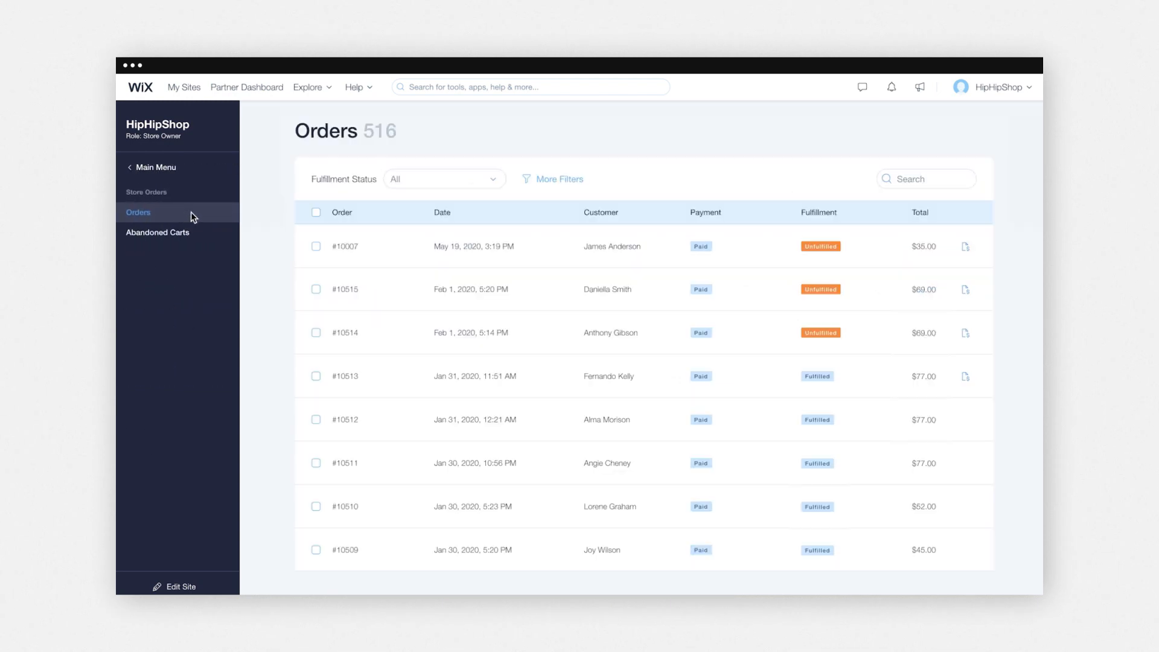
{"action": "left_click", "coordinate": [344, 247]}
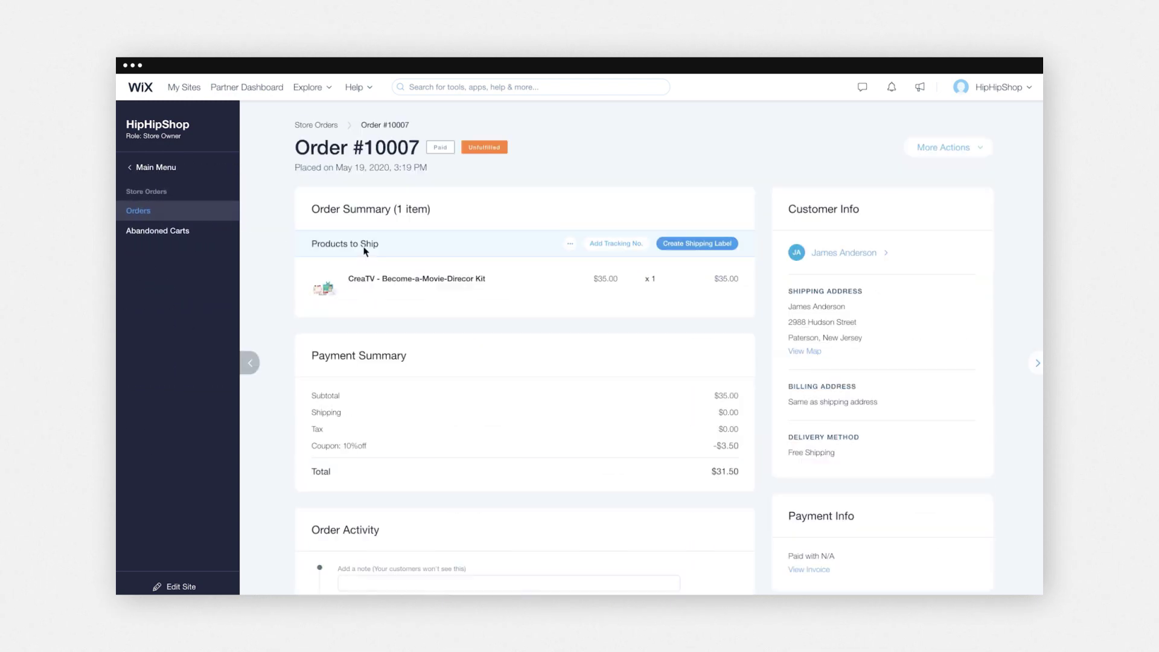
{"action": "left_click", "coordinate": [695, 243]}
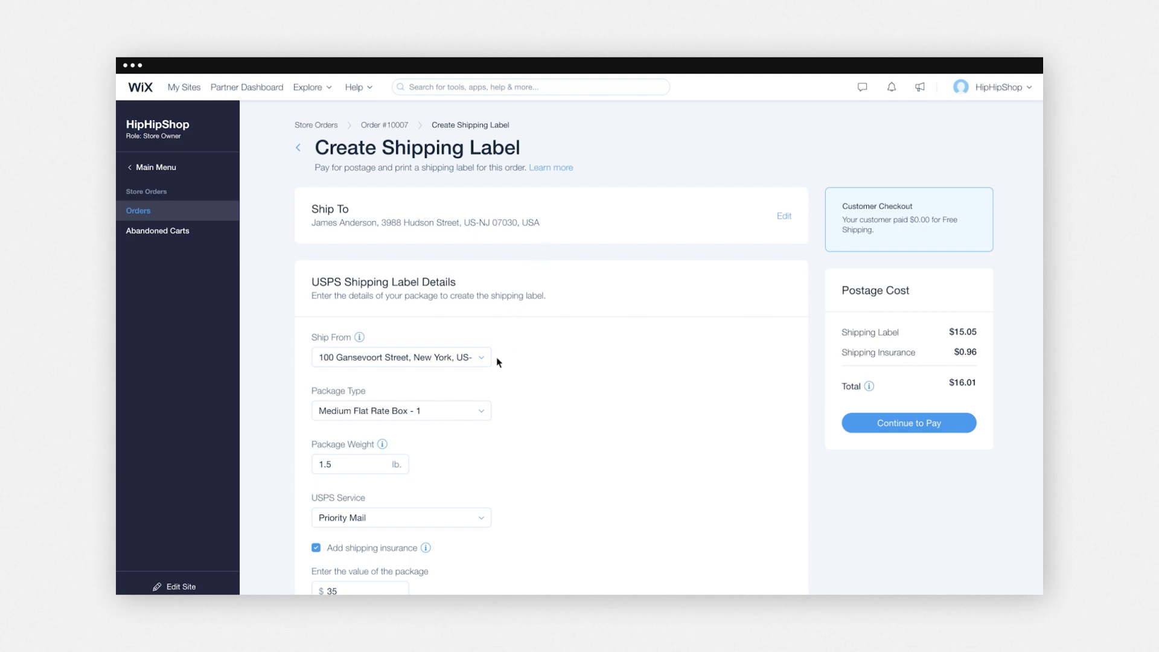
{"action": "scroll", "coordinate": [496, 414], "scroll_direction": "down", "scroll_amount": 2}
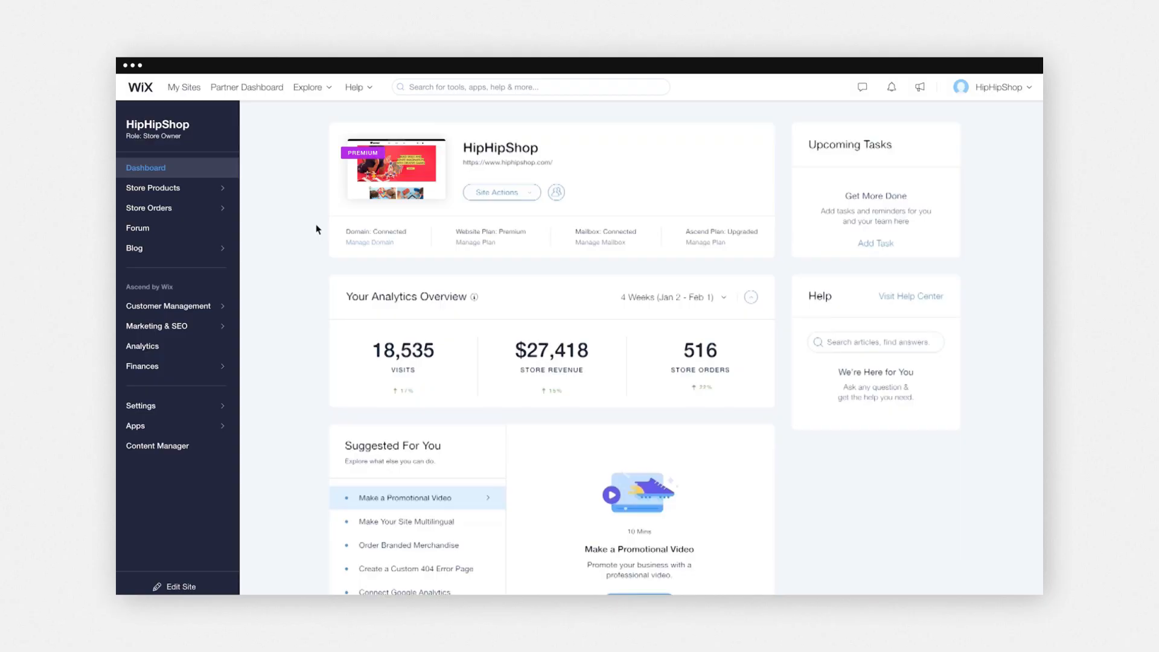
{"action": "left_click", "coordinate": [173, 207]}
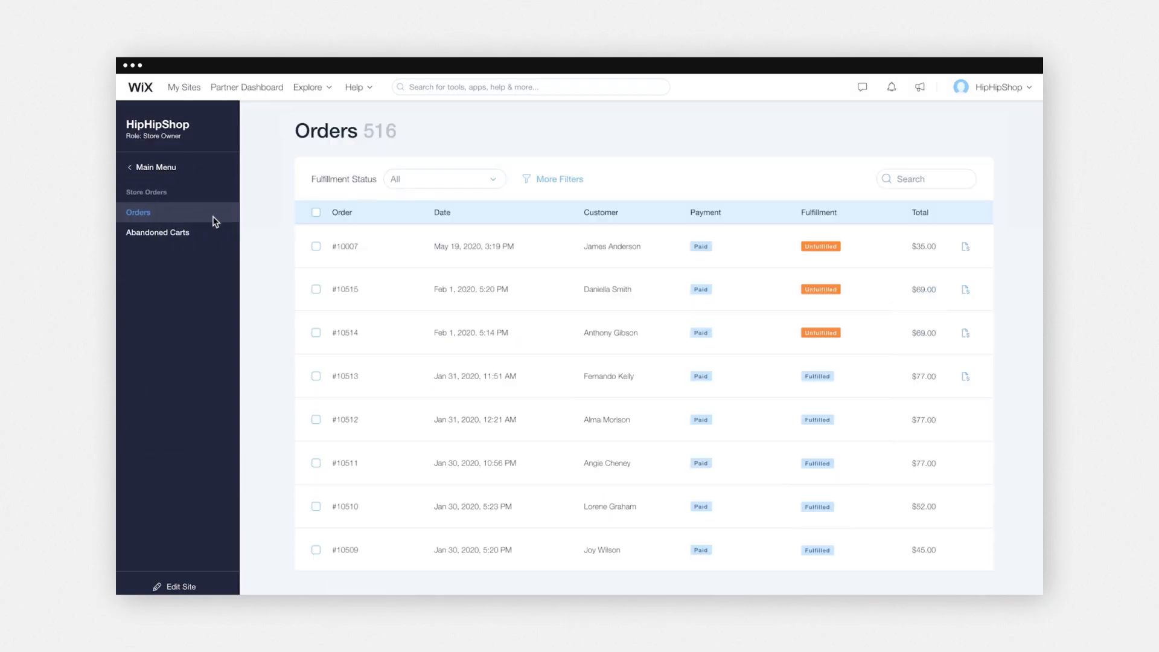
{"action": "left_click", "coordinate": [357, 249]}
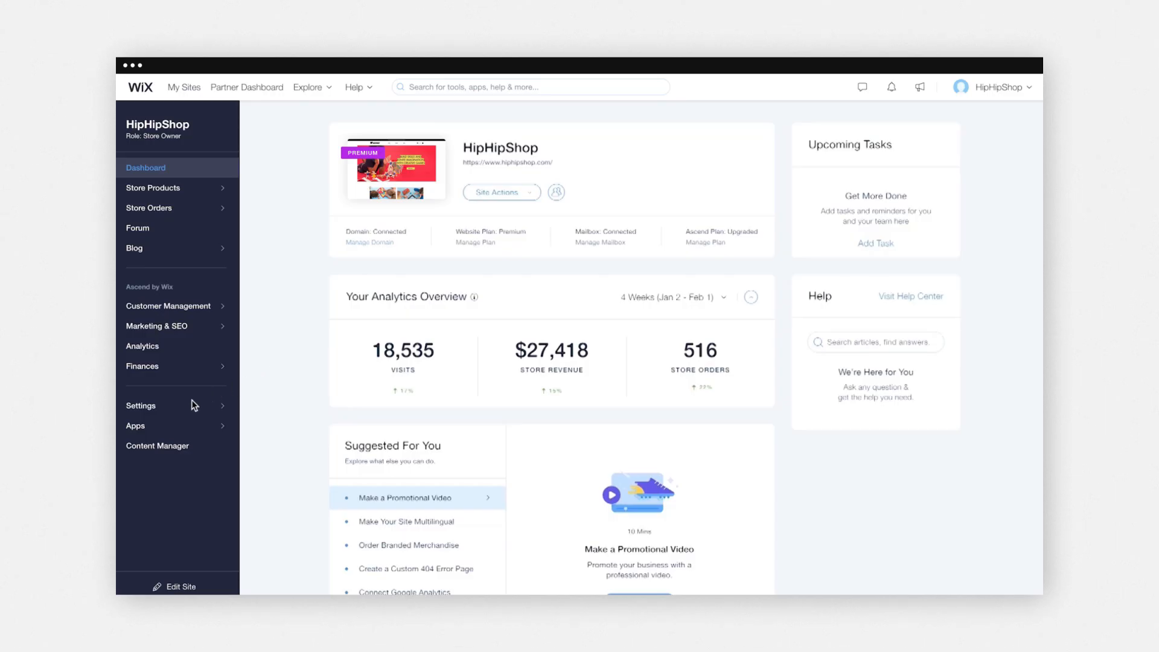
{"action": "left_click", "coordinate": [191, 405]}
{"action": "scroll", "coordinate": [238, 399], "scroll_direction": "down", "scroll_amount": 5}
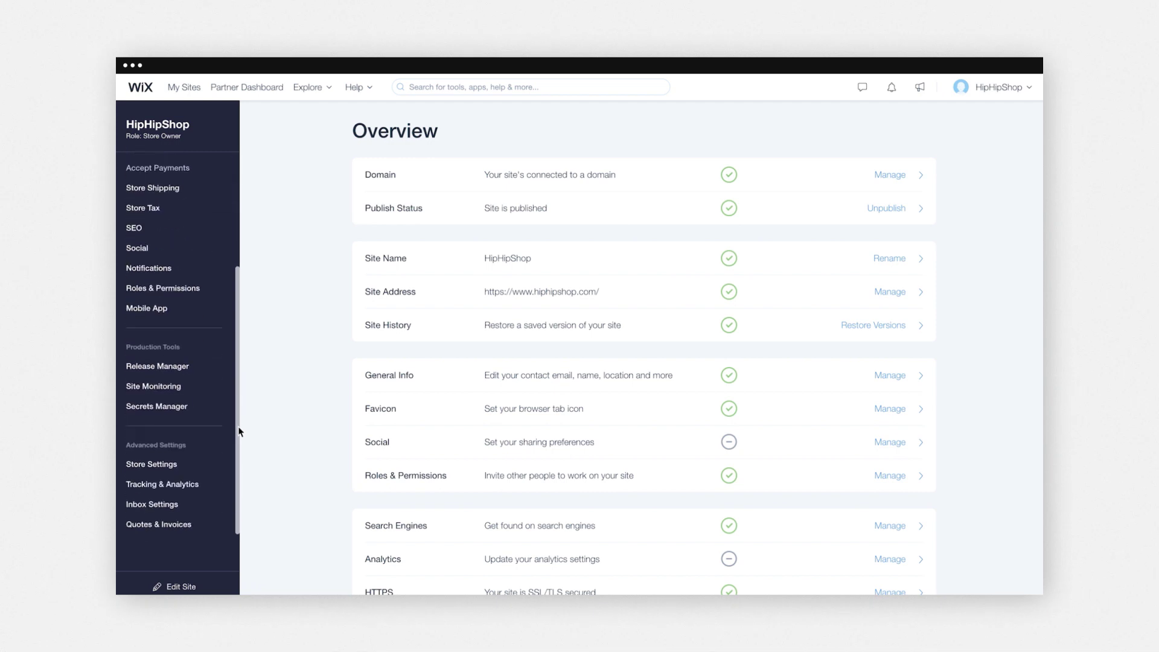
{"action": "left_click", "coordinate": [187, 470]}
{"action": "scroll", "coordinate": [543, 362], "scroll_direction": "down", "scroll_amount": 5}
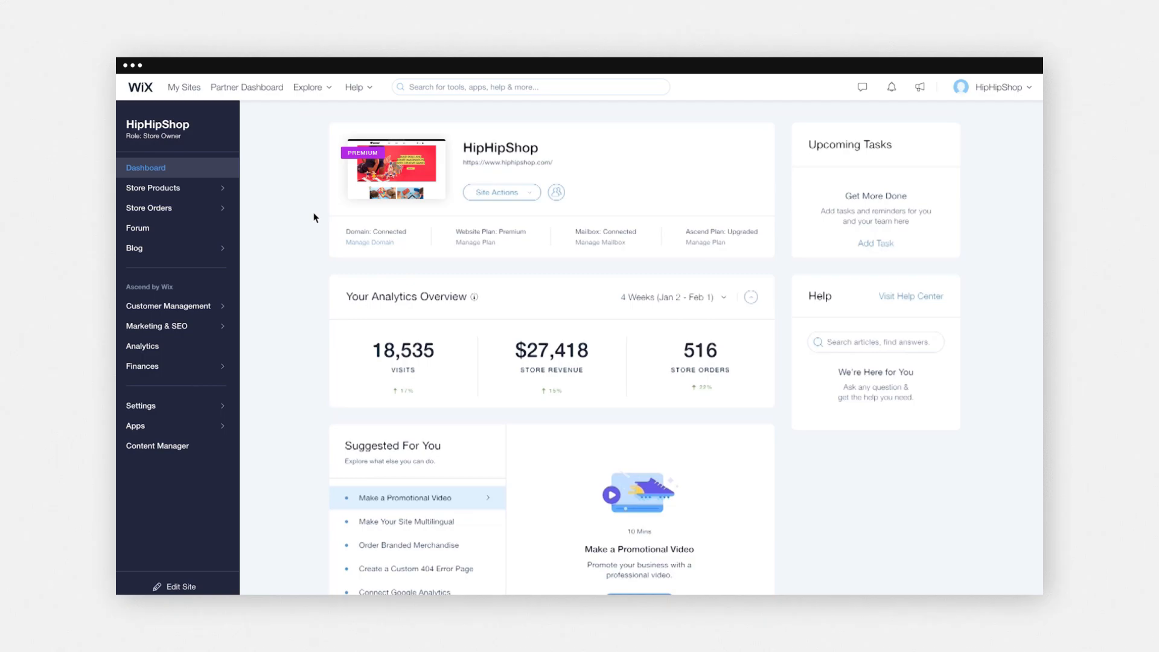
{"action": "left_click", "coordinate": [179, 208]}
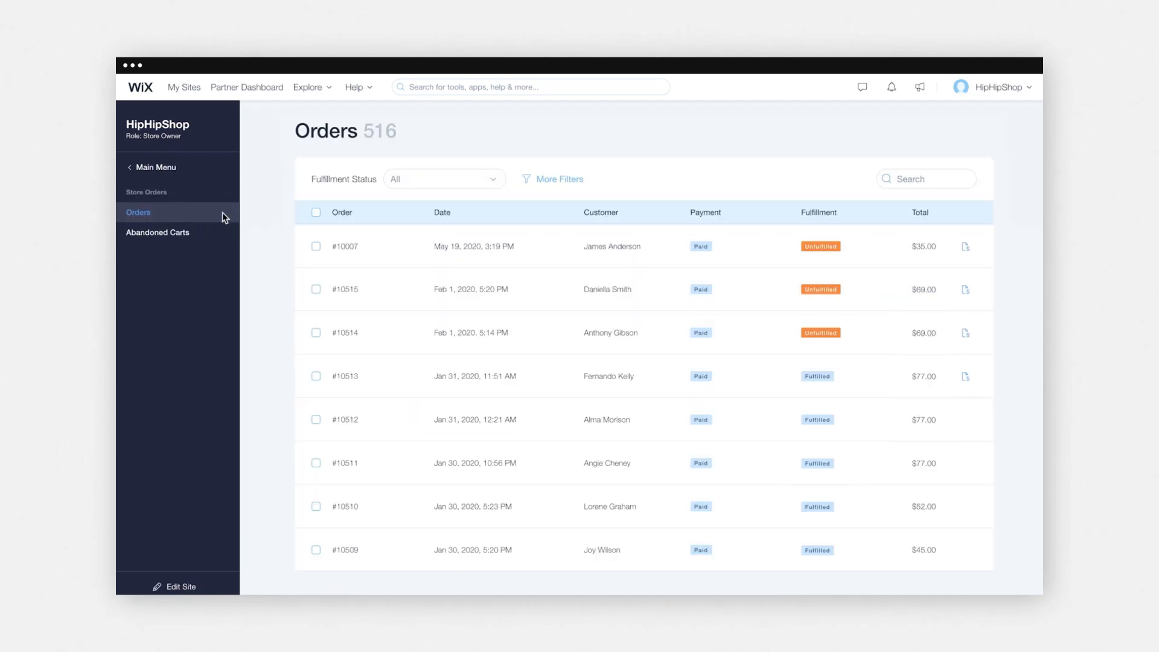
{"action": "left_click", "coordinate": [779, 249]}
{"action": "left_click", "coordinate": [942, 147]}
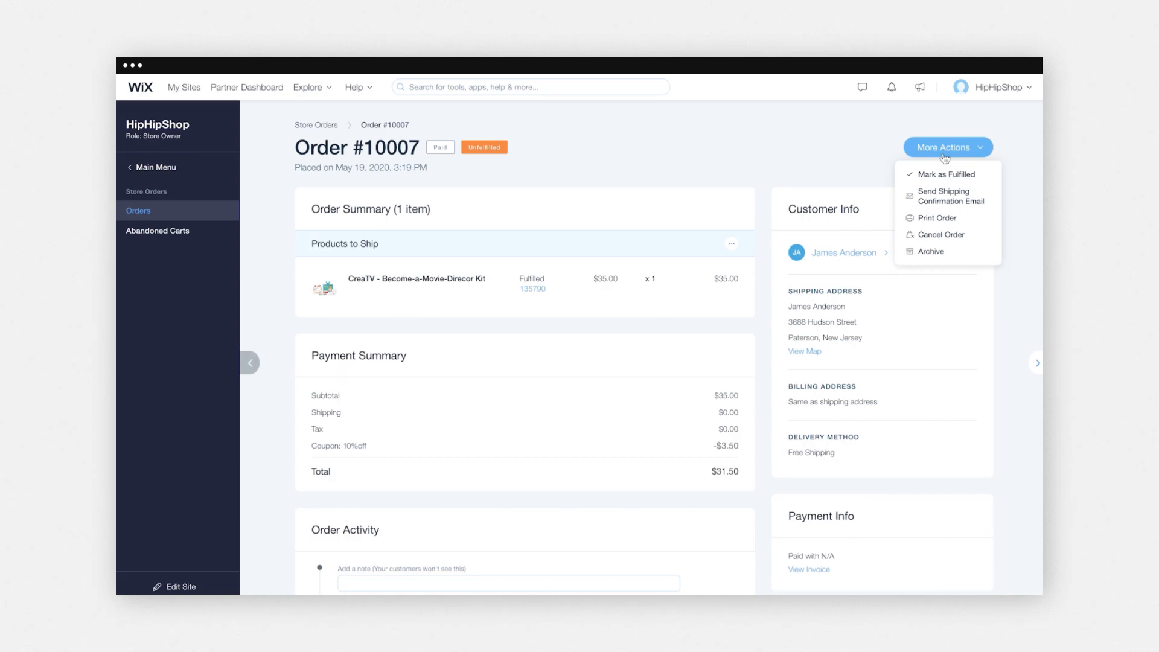
{"action": "left_click", "coordinate": [938, 234]}
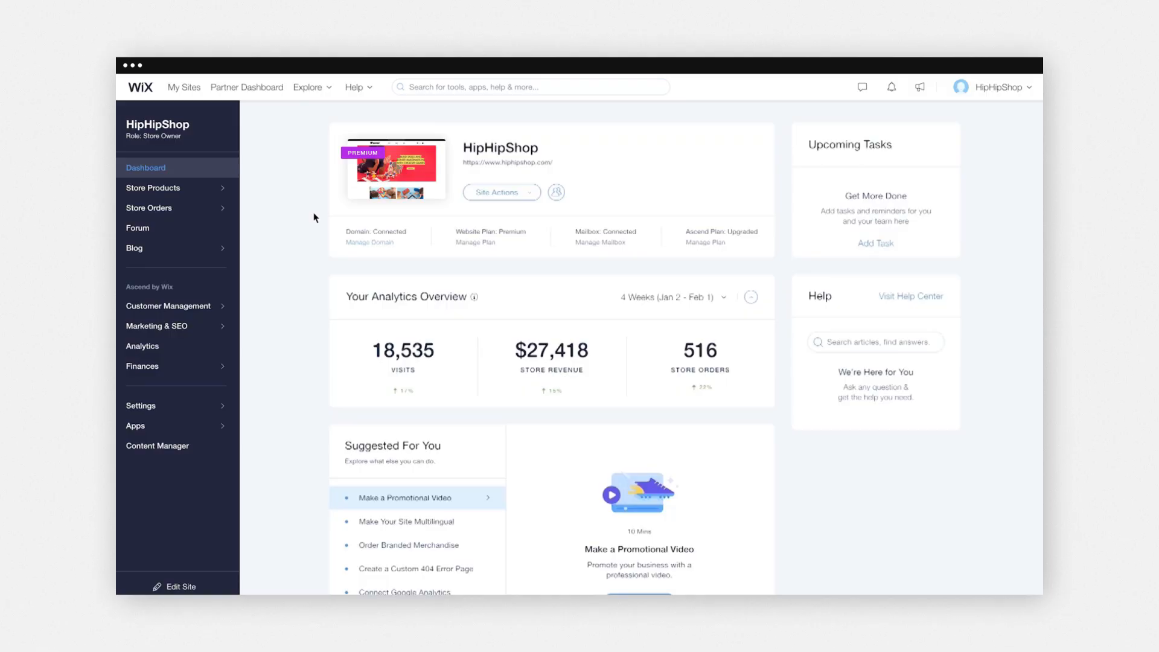
{"action": "left_click", "coordinate": [178, 209]}
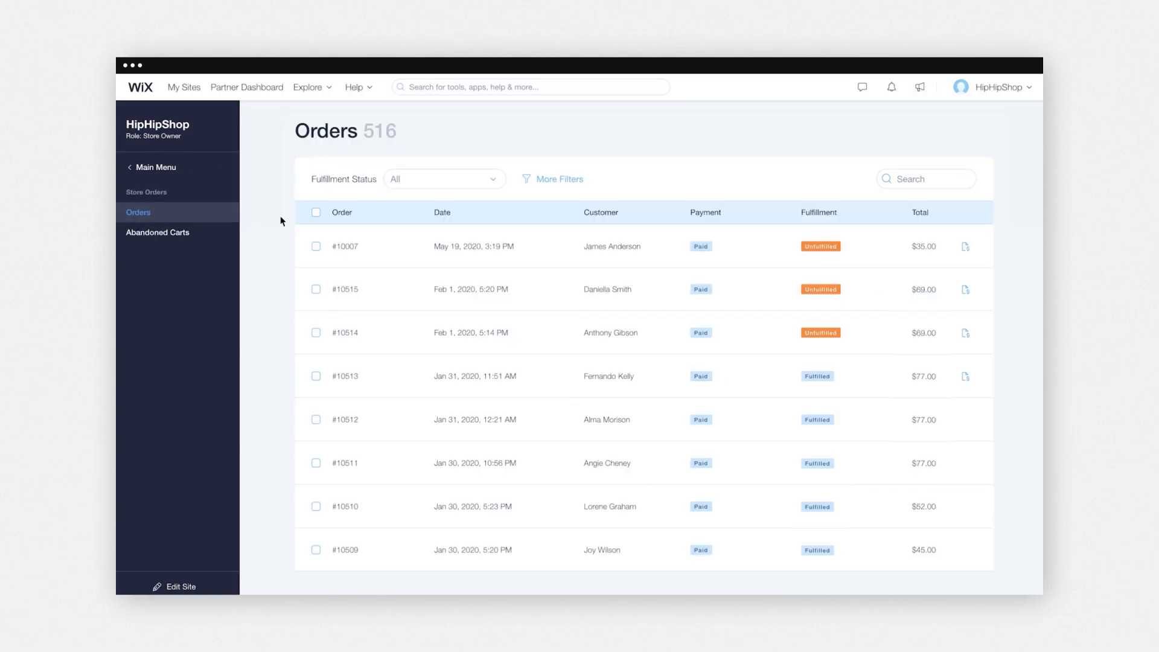
{"action": "left_click", "coordinate": [707, 245]}
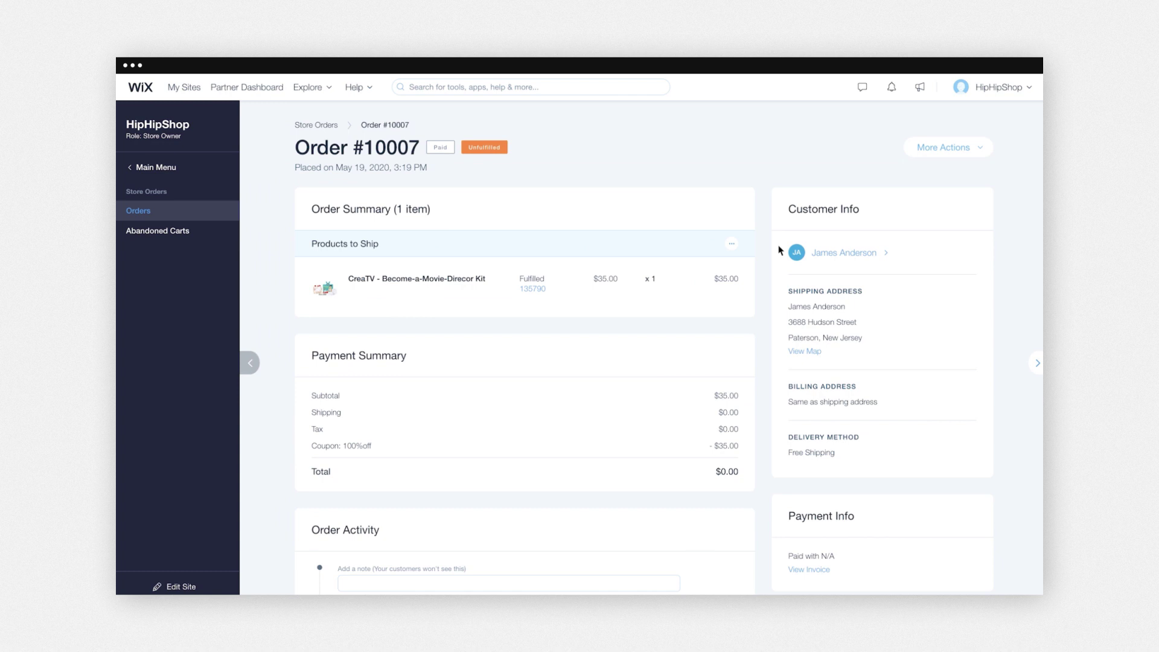
{"action": "left_click", "coordinate": [945, 147]}
{"action": "left_click", "coordinate": [936, 215]}
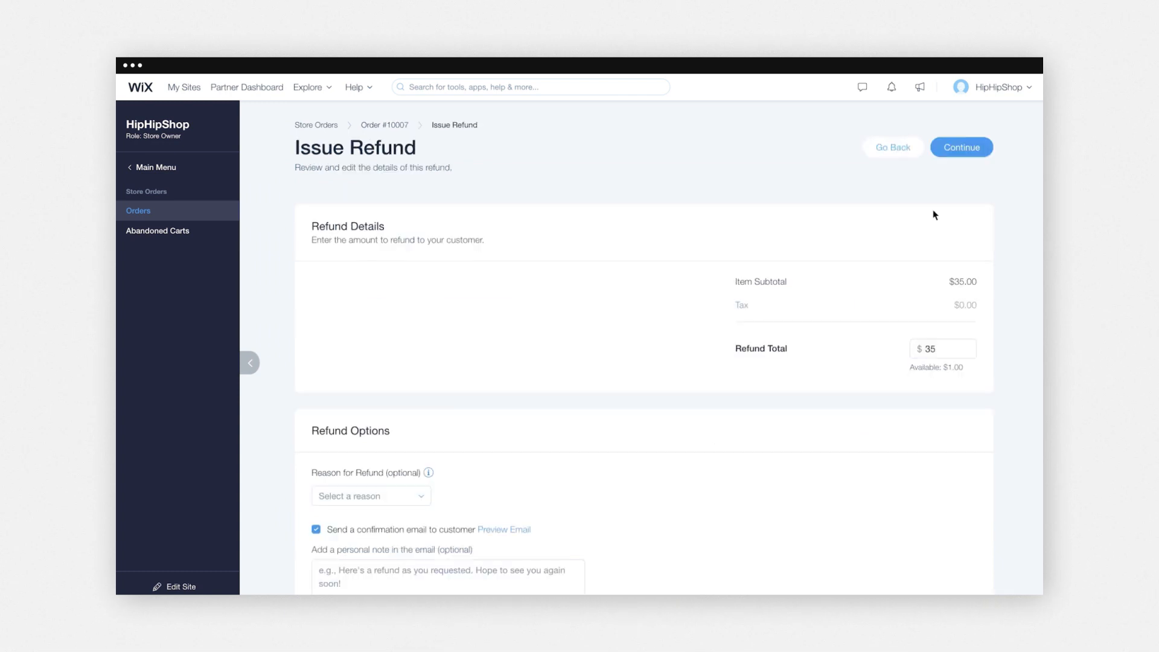
{"action": "scroll", "coordinate": [637, 283], "scroll_direction": "down", "scroll_amount": 4}
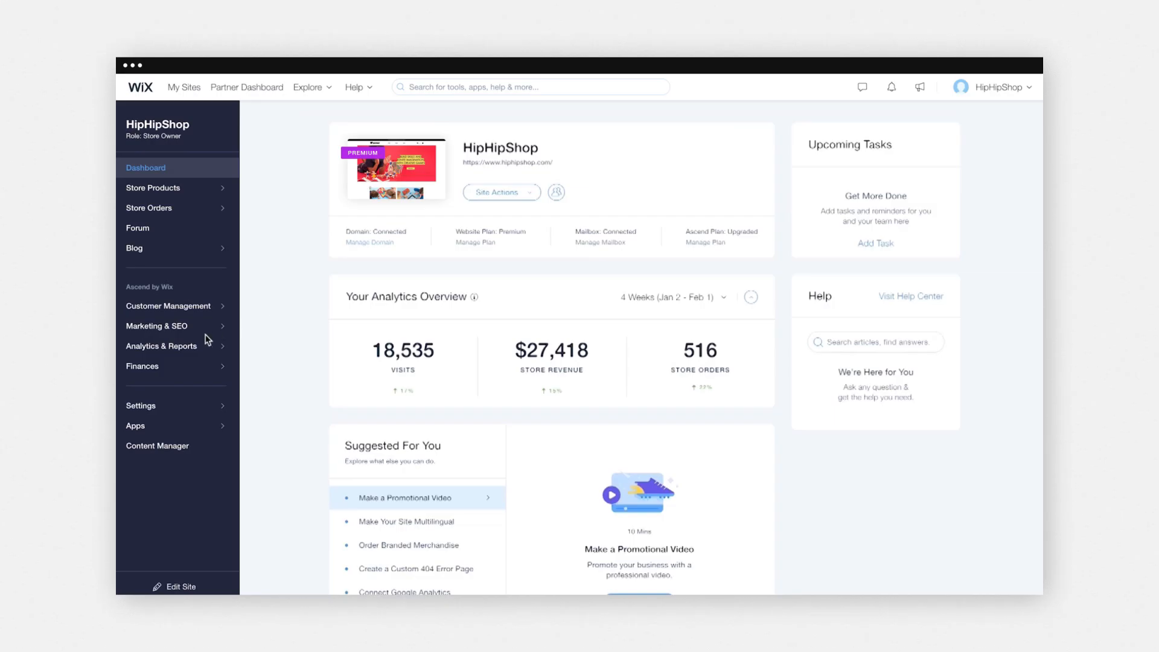
Step: View Analytics & Reports with traffic sources broken down by device
{"action": "left_click", "coordinate": [163, 346]}
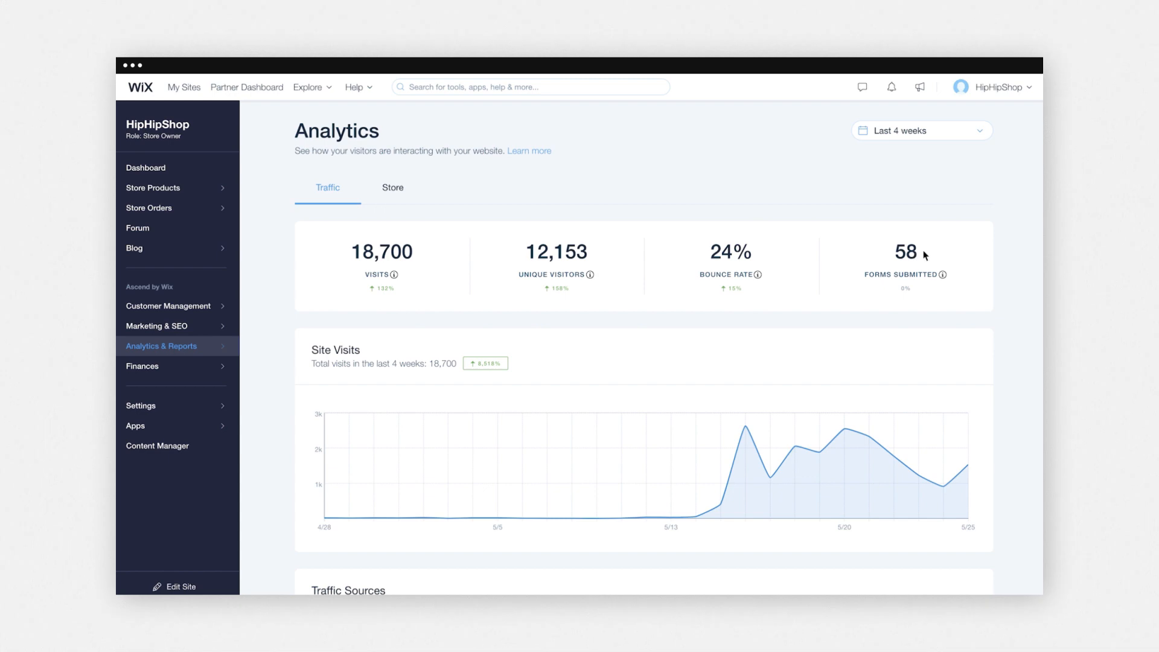
{"action": "scroll", "coordinate": [925, 255], "scroll_direction": "down", "scroll_amount": 4}
{"action": "scroll", "coordinate": [925, 255], "scroll_direction": "down", "scroll_amount": 4}
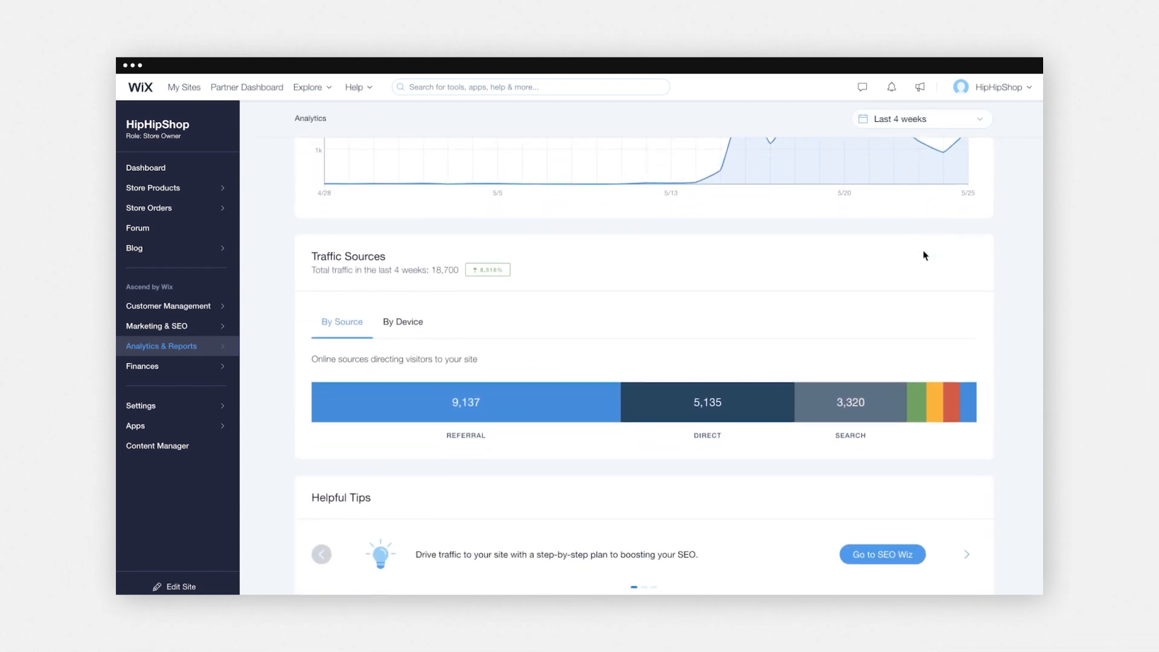
{"action": "scroll", "coordinate": [924, 255], "scroll_direction": "down", "scroll_amount": 2}
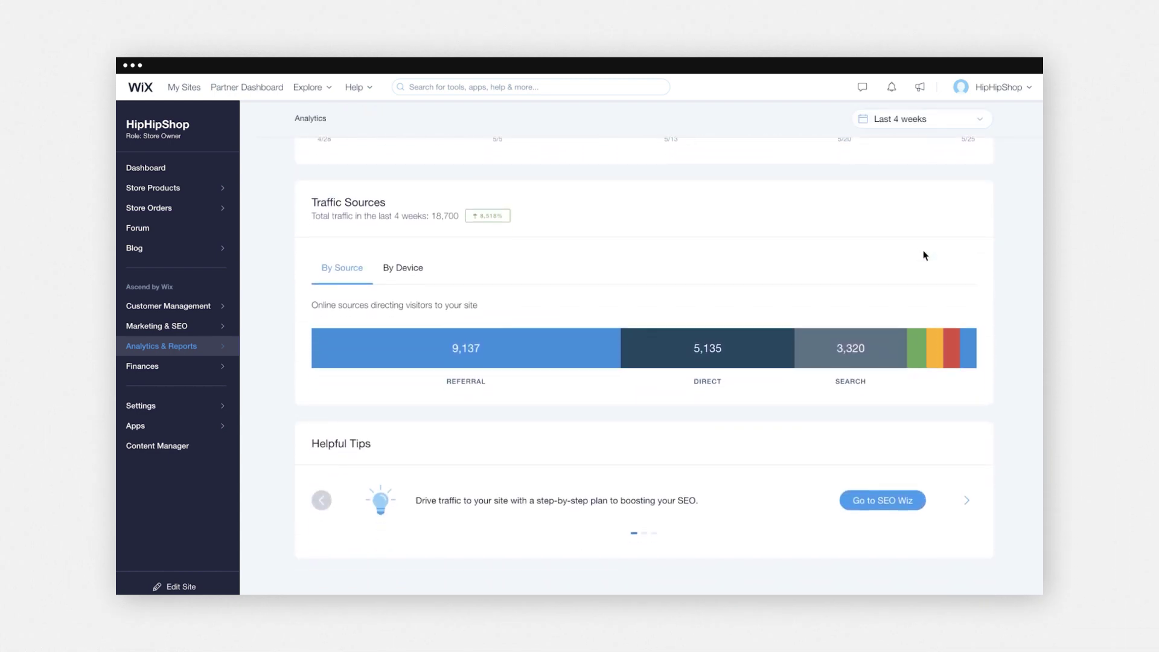
{"action": "left_click", "coordinate": [403, 273]}
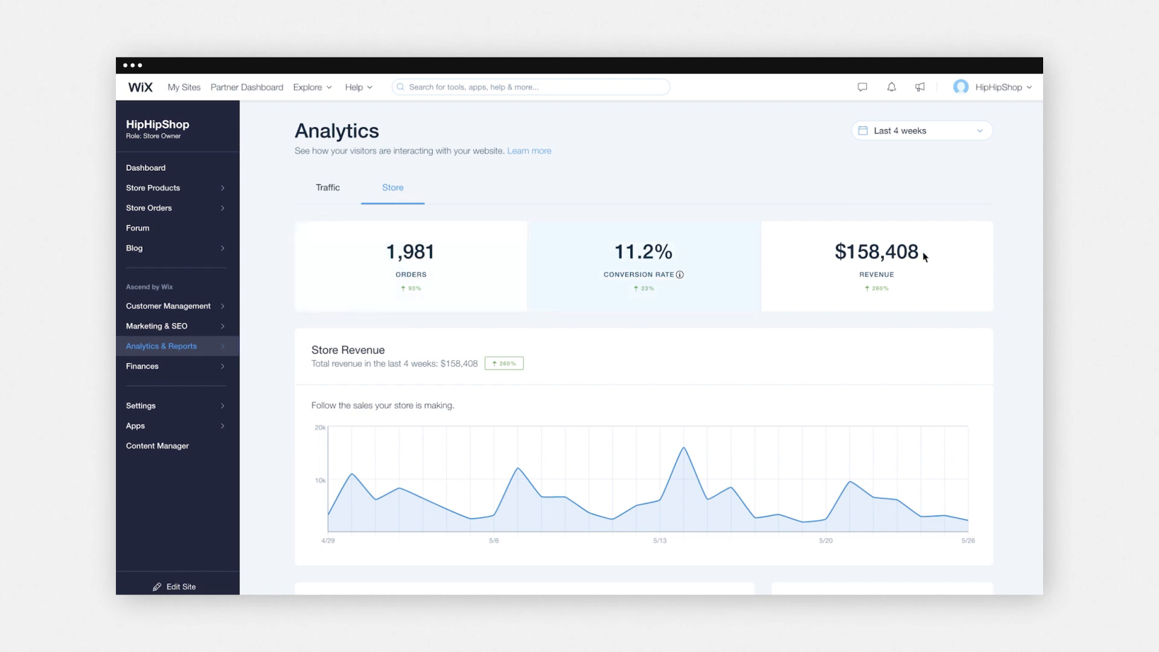
{"action": "scroll", "coordinate": [927, 256], "scroll_direction": "down", "scroll_amount": 4}
{"action": "scroll", "coordinate": [927, 256], "scroll_direction": "down", "scroll_amount": 4}
{"action": "scroll", "coordinate": [906, 248], "scroll_direction": "down", "scroll_amount": 3}
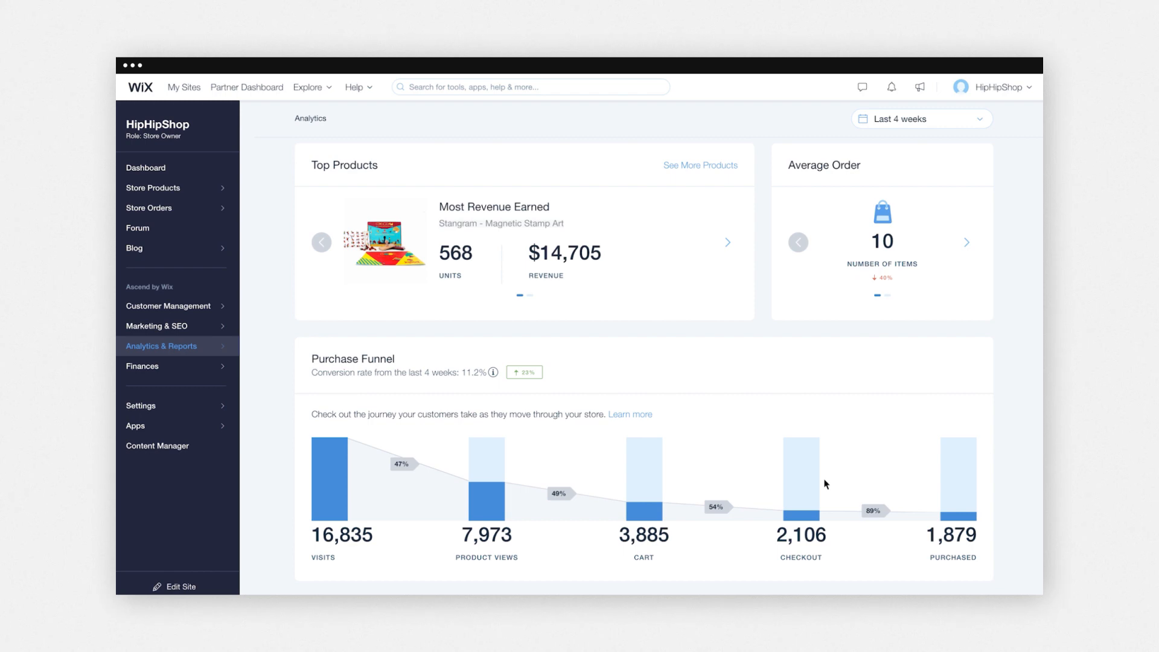
{"action": "scroll", "coordinate": [825, 485], "scroll_direction": "down", "scroll_amount": 3}
{"action": "scroll", "coordinate": [815, 475], "scroll_direction": "down", "scroll_amount": 3}
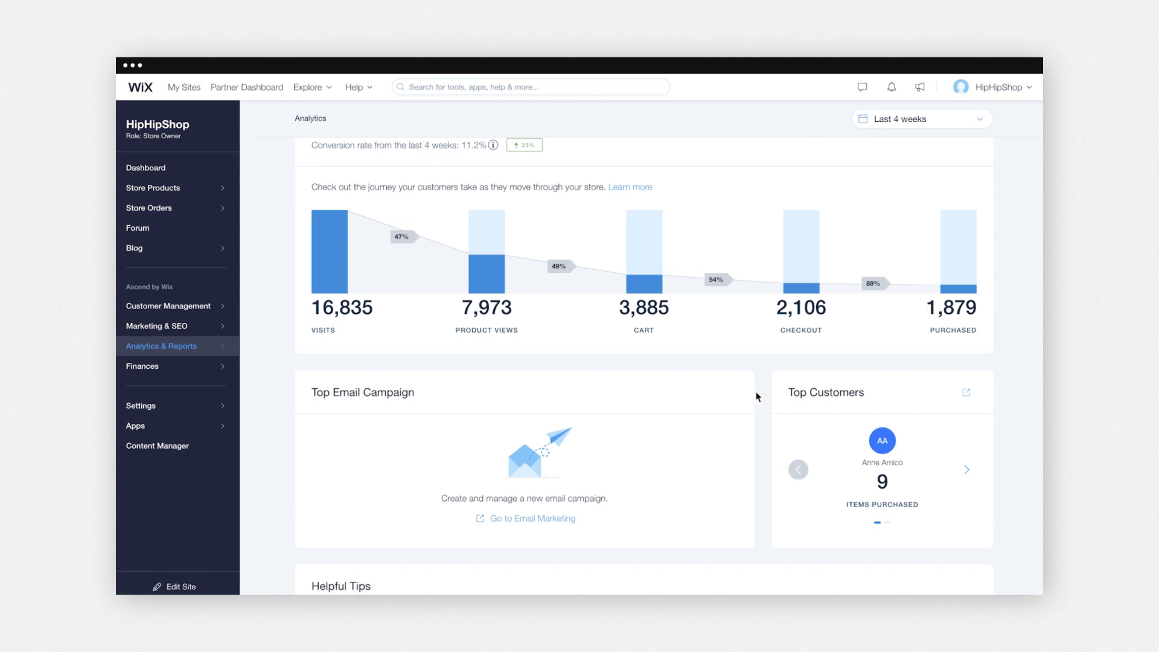
{"action": "scroll", "coordinate": [869, 396], "scroll_direction": "down", "scroll_amount": 3}
{"action": "scroll", "coordinate": [875, 396], "scroll_direction": "down", "scroll_amount": 1}
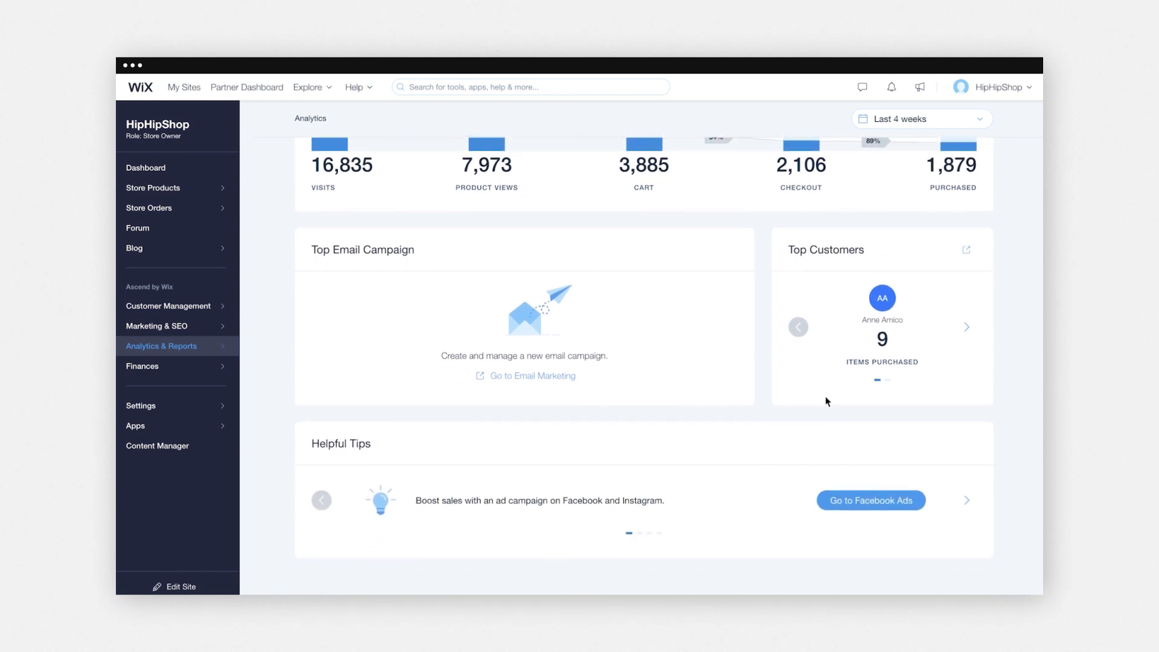